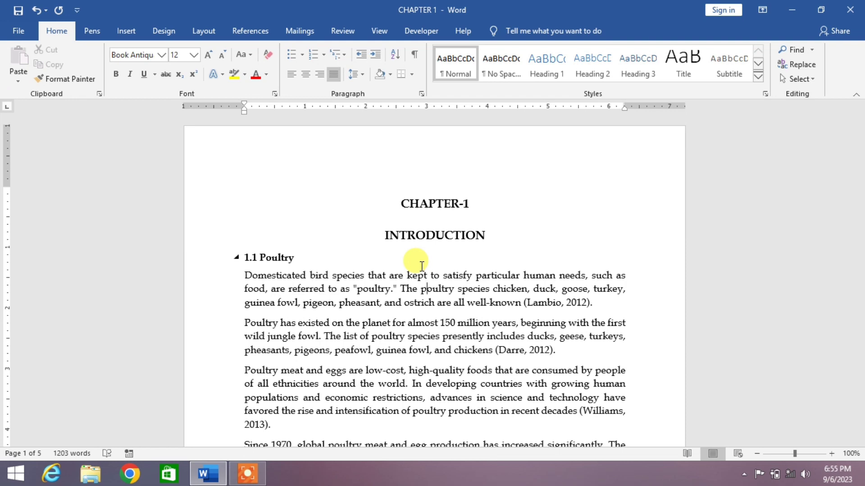
Step: Scroll through CHAPTER 1 past the Introduction heading and section 1.1 Poultry
{"action": "scroll", "coordinate": [422, 266], "scroll_direction": "down", "scroll_amount": 5}
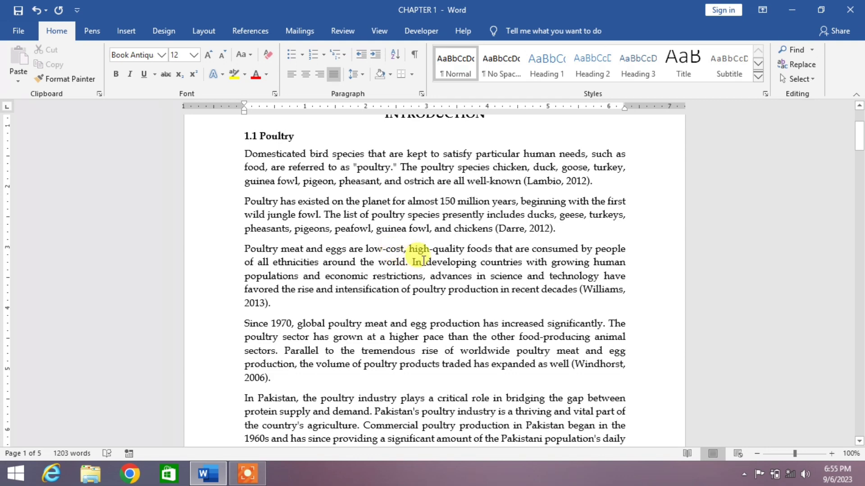
{"action": "scroll", "coordinate": [423, 260], "scroll_direction": "down", "scroll_amount": 5}
{"action": "scroll", "coordinate": [411, 252], "scroll_direction": "up", "scroll_amount": 5}
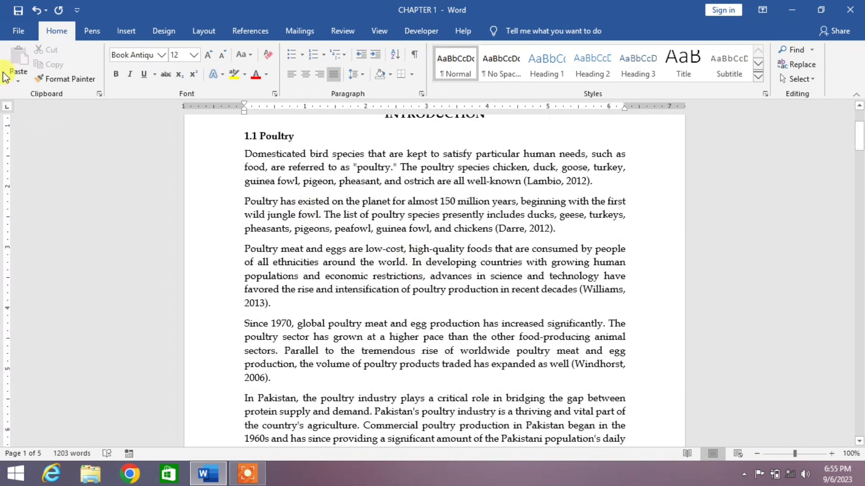
Step: Preview CHAPTER 1 in the Print pane, then return to the document and scroll toward page 2
{"action": "left_click", "coordinate": [24, 34]}
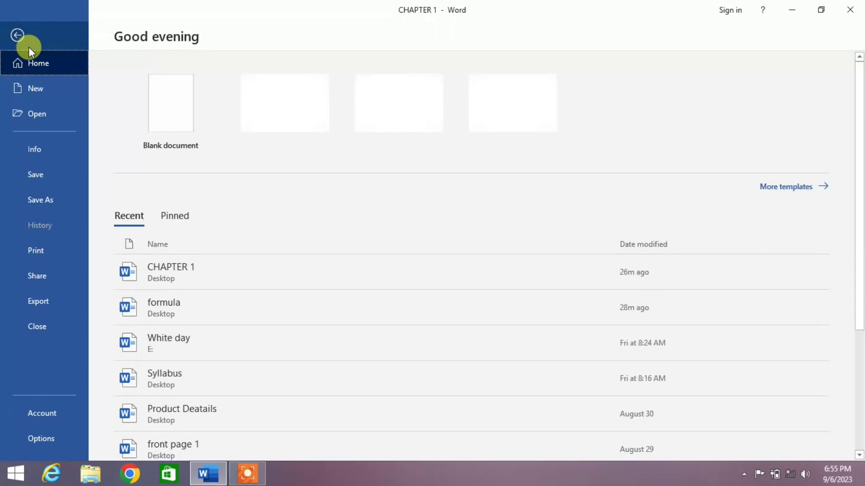
{"action": "left_click", "coordinate": [53, 252]}
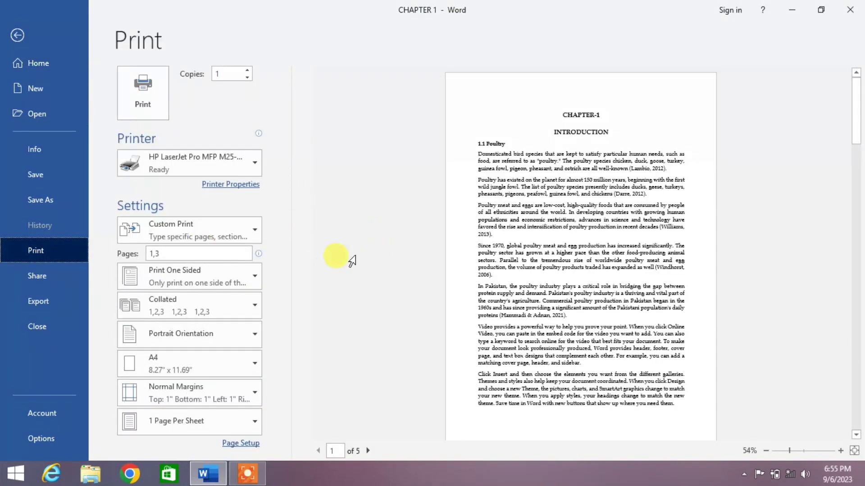
{"action": "left_click", "coordinate": [13, 37]}
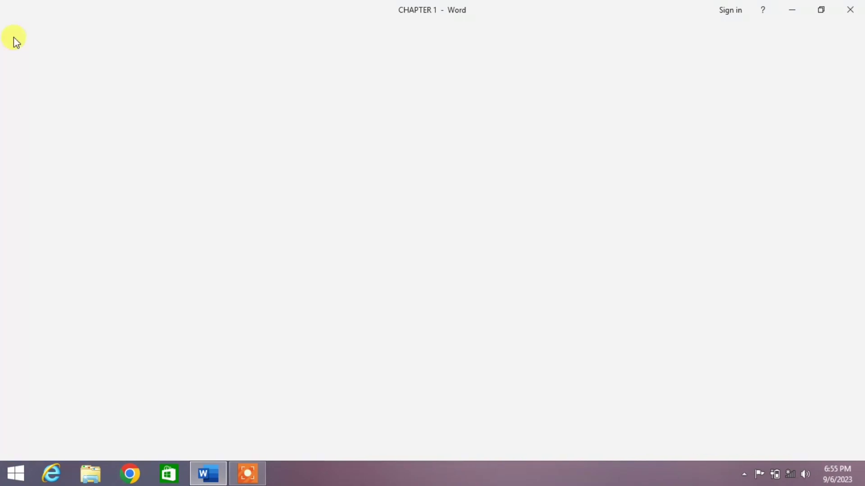
{"action": "scroll", "coordinate": [380, 220], "scroll_direction": "down", "scroll_amount": 18}
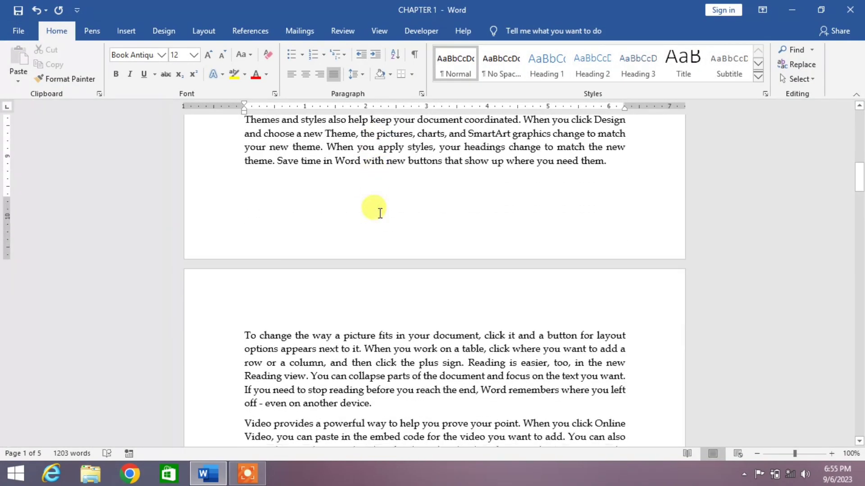
{"action": "scroll", "coordinate": [380, 212], "scroll_direction": "down", "scroll_amount": 12}
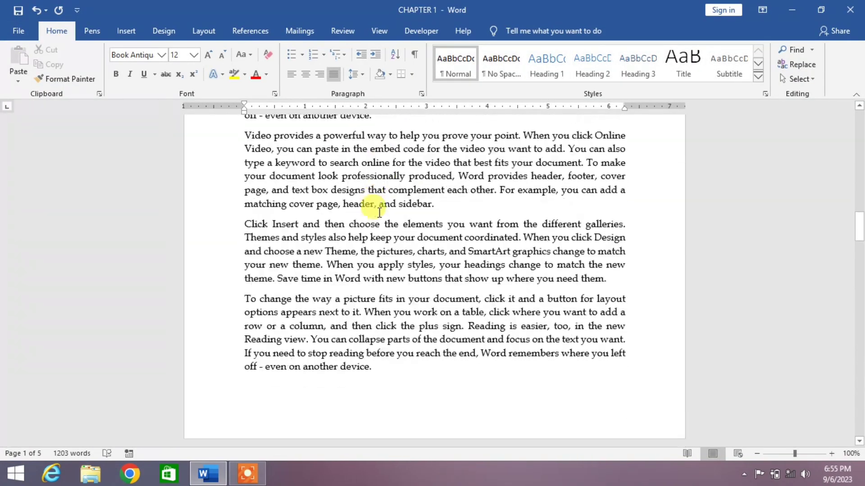
{"action": "scroll", "coordinate": [379, 212], "scroll_direction": "down", "scroll_amount": 5}
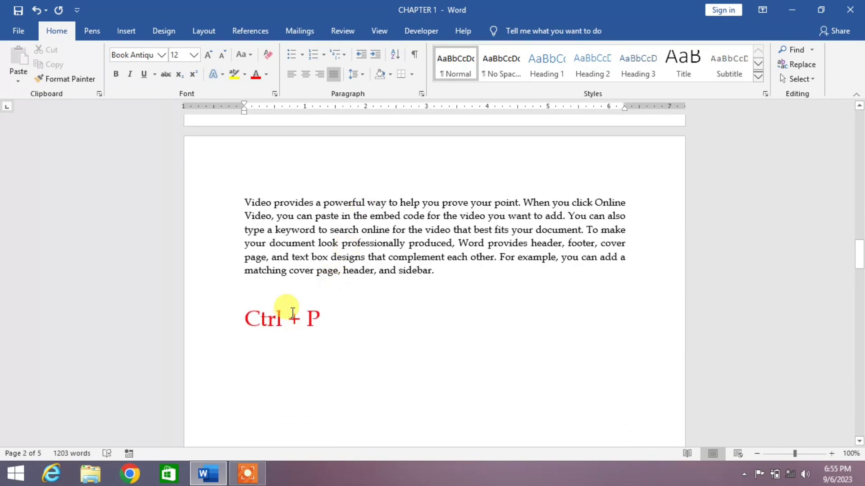
{"action": "key", "text": "ctrl+p"}
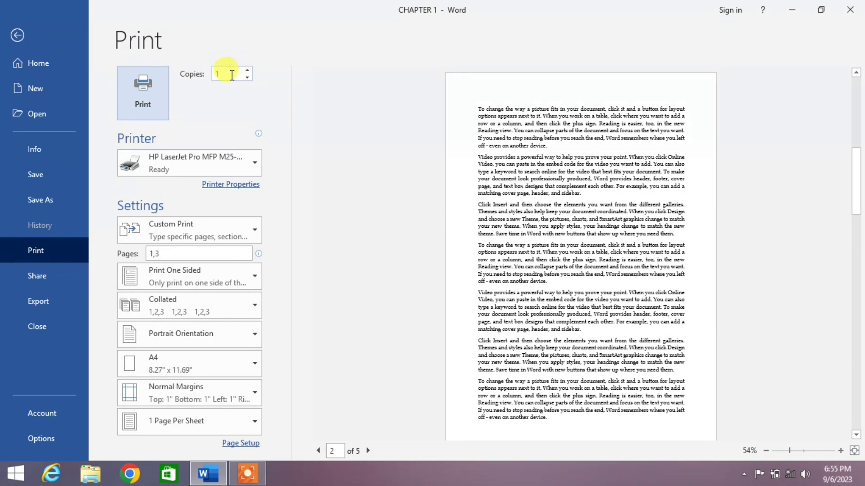
{"action": "left_click", "coordinate": [246, 70]}
{"action": "left_click", "coordinate": [247, 71]}
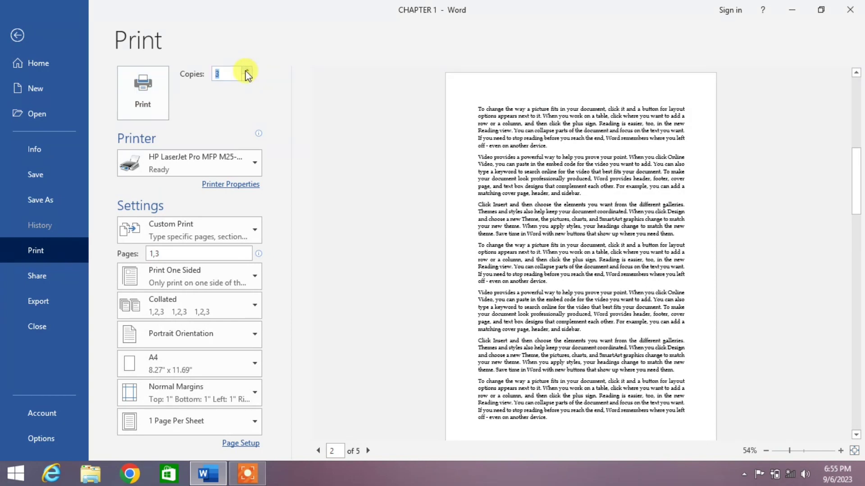
{"action": "left_click", "coordinate": [246, 71]}
{"action": "left_click", "coordinate": [246, 162]}
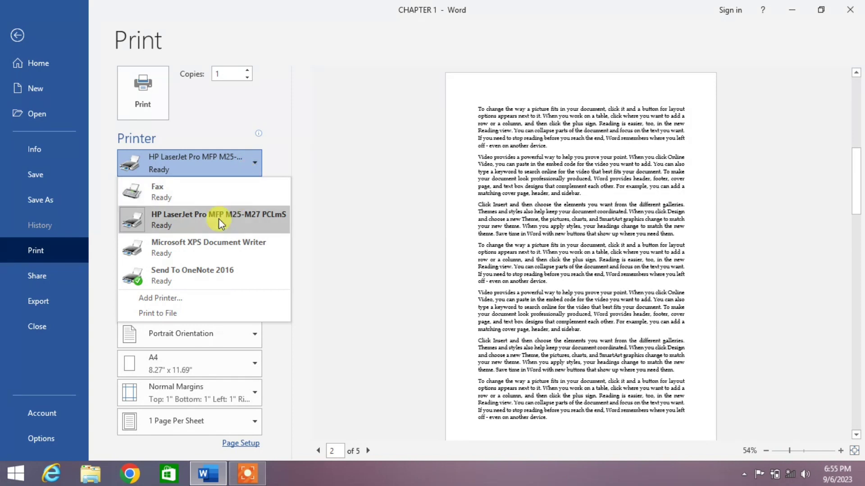
{"action": "left_click", "coordinate": [181, 219]}
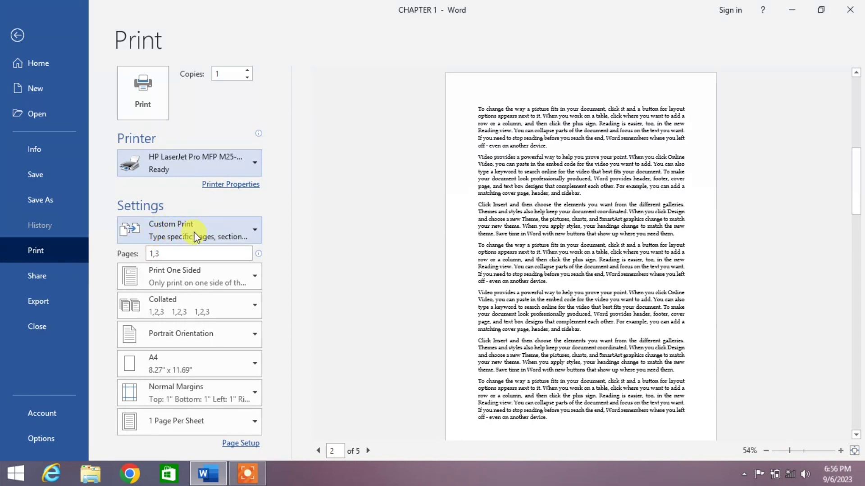
Step: Try the Print All Pages range, then return to the document and scroll back up
{"action": "left_click", "coordinate": [243, 233]}
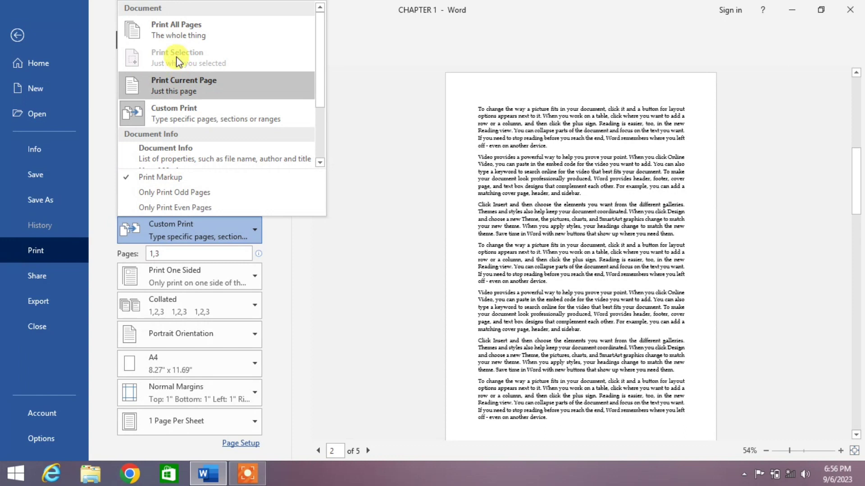
{"action": "left_click", "coordinate": [176, 31]}
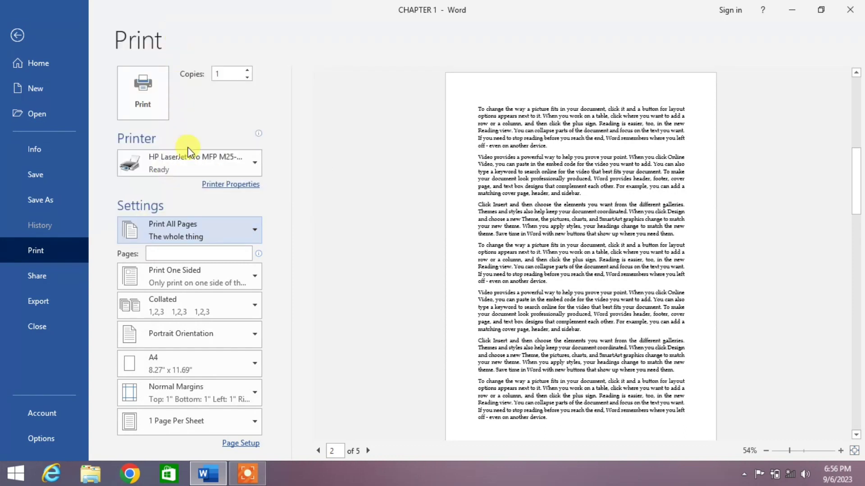
{"action": "left_click", "coordinate": [256, 233]}
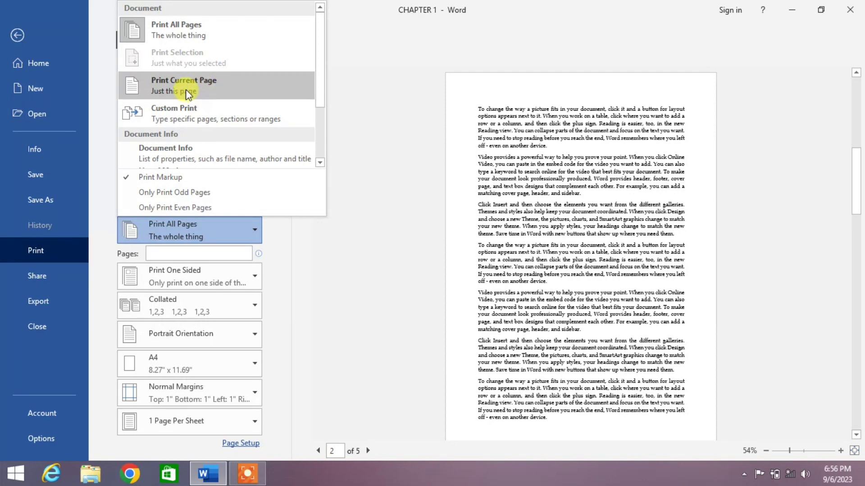
{"action": "left_click", "coordinate": [18, 36]}
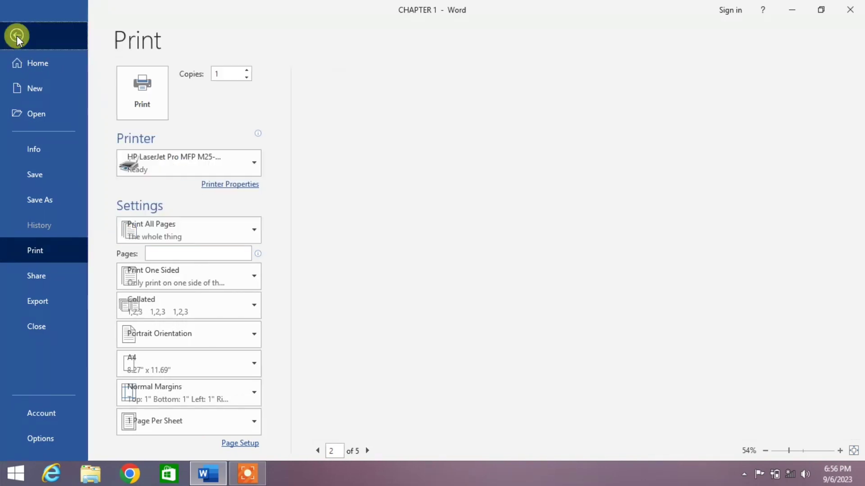
{"action": "left_click", "coordinate": [17, 36]}
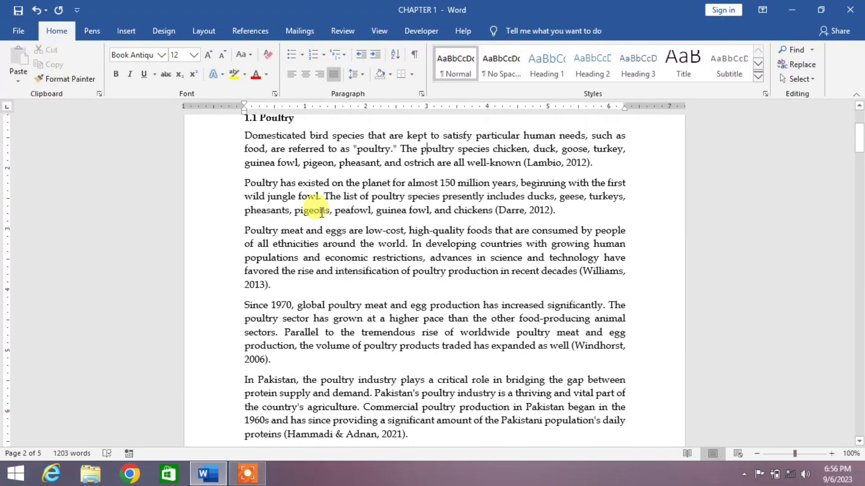
{"action": "scroll", "coordinate": [320, 211], "scroll_direction": "up", "scroll_amount": 3}
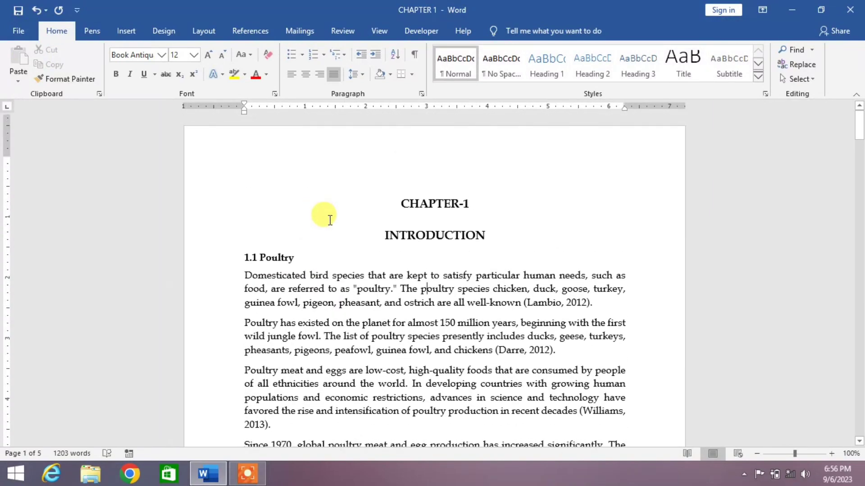
{"action": "scroll", "coordinate": [342, 225], "scroll_direction": "up", "scroll_amount": 1}
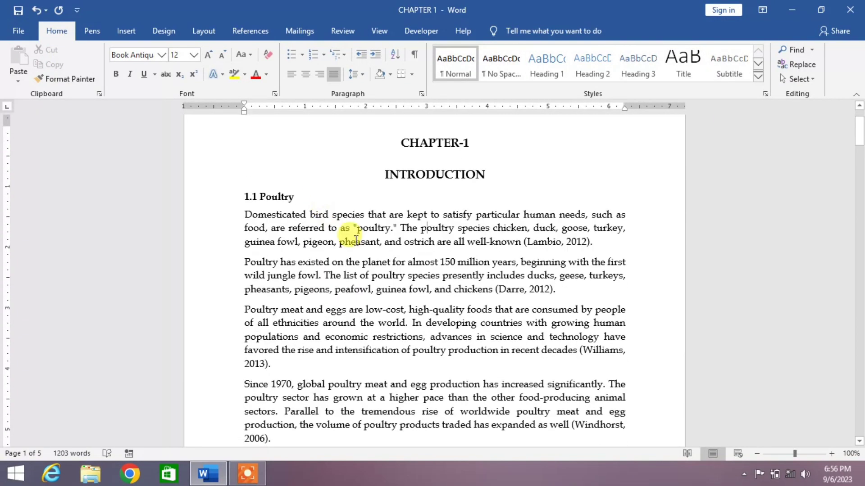
Step: Back in Print settings, try Print Current Page, then set a custom page range of 1,3,5
{"action": "left_click", "coordinate": [25, 34]}
{"action": "left_click", "coordinate": [54, 250]}
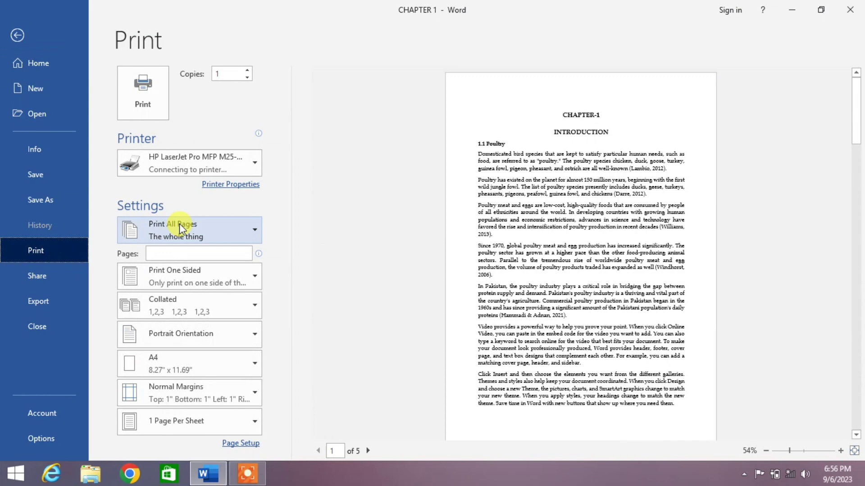
{"action": "left_click", "coordinate": [212, 233]}
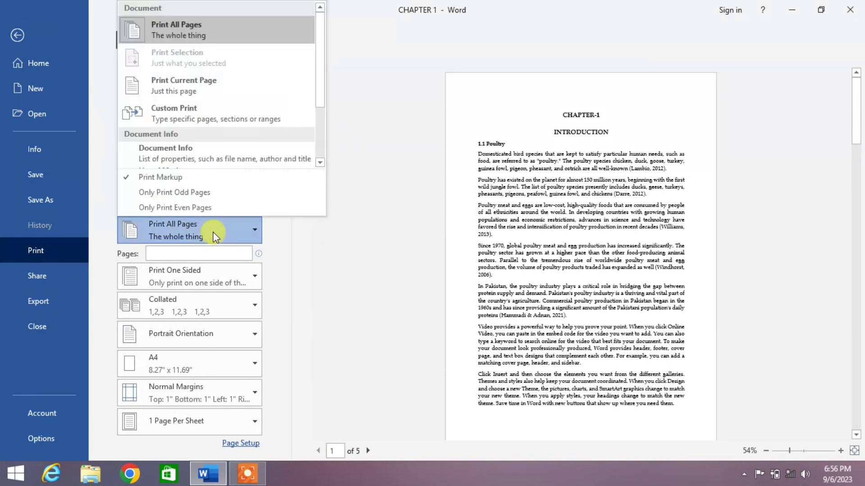
{"action": "left_click", "coordinate": [176, 86]}
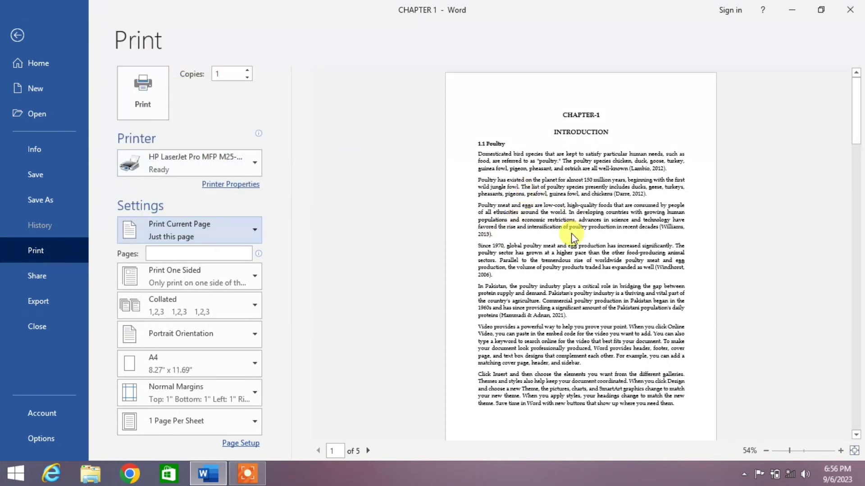
{"action": "left_click", "coordinate": [255, 232]}
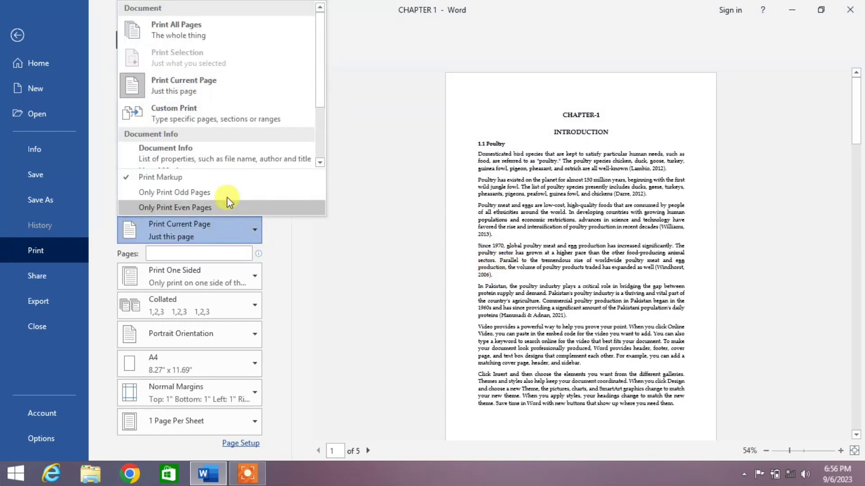
{"action": "left_click", "coordinate": [192, 114]}
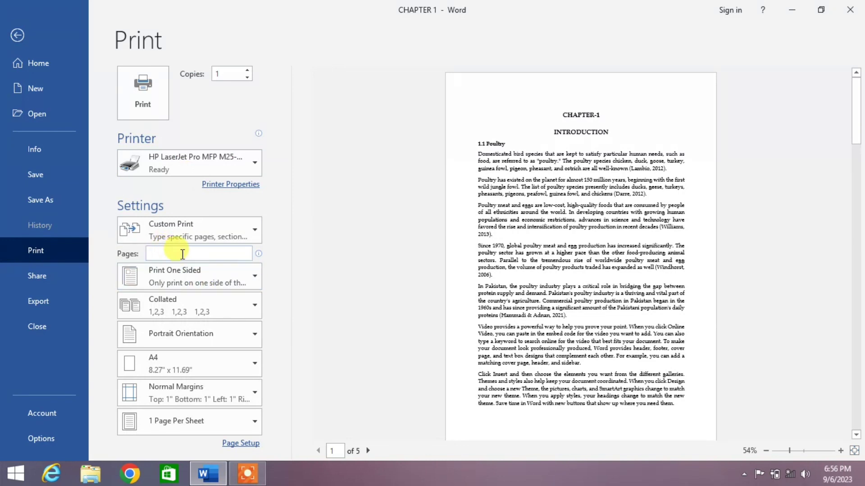
{"action": "type", "text": "1,3,5"}
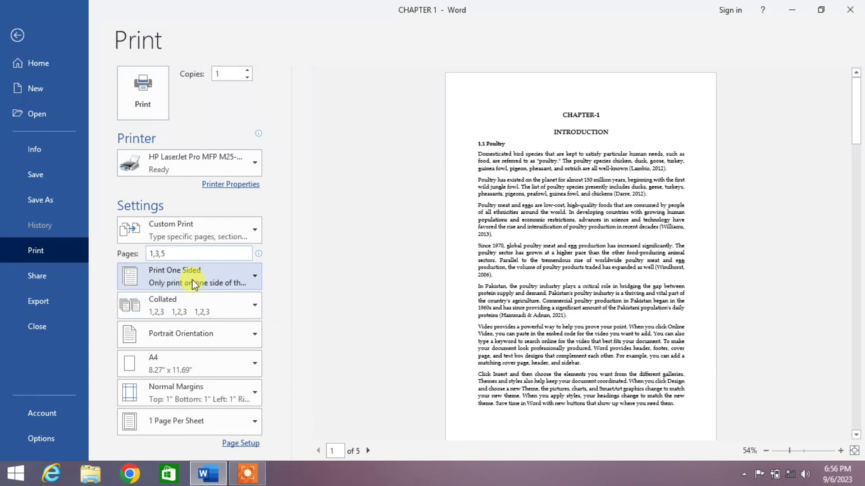
{"action": "left_click", "coordinate": [251, 280]}
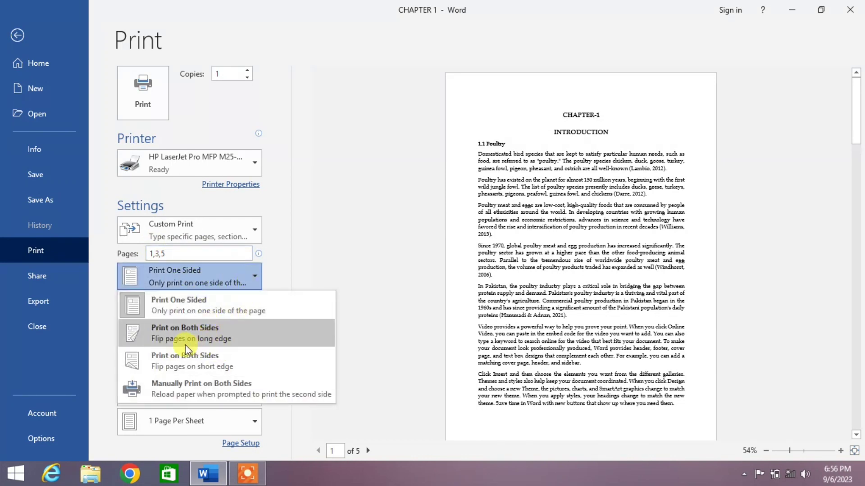
{"action": "left_click", "coordinate": [198, 333]}
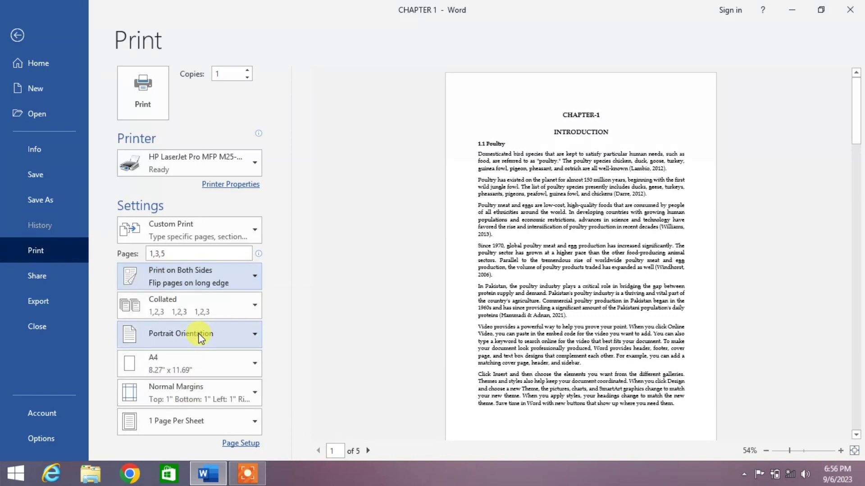
{"action": "left_click", "coordinate": [255, 278]}
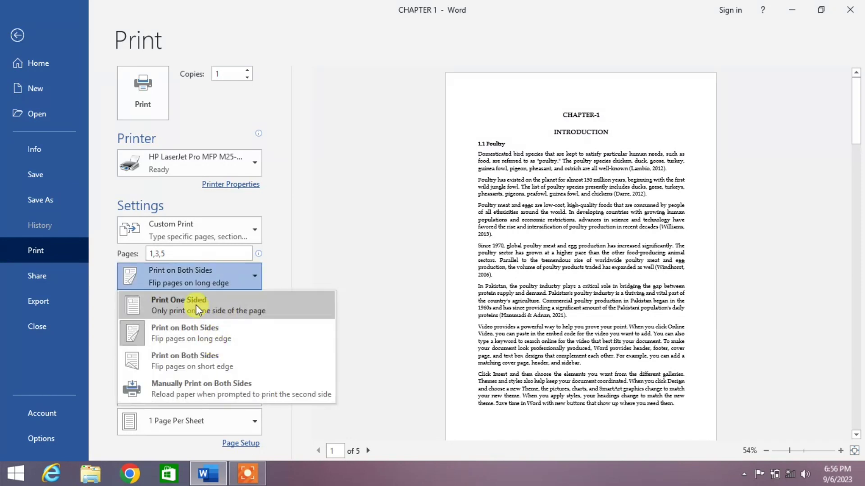
{"action": "left_click", "coordinate": [185, 304]}
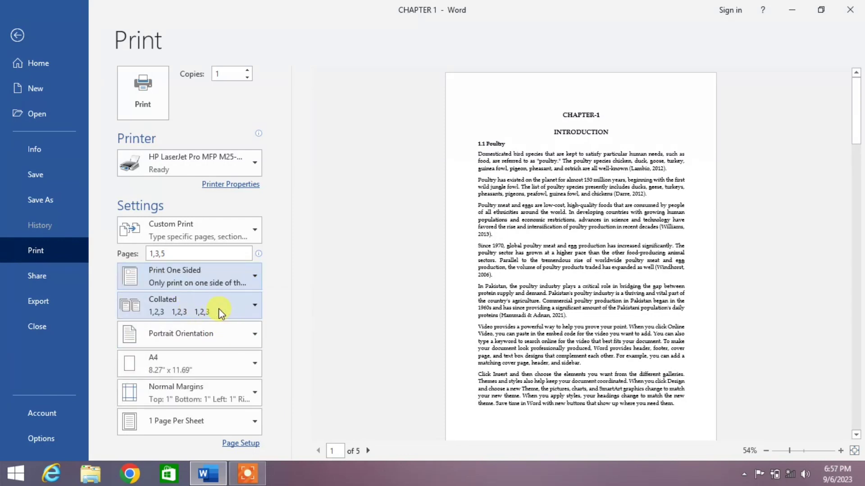
{"action": "left_click", "coordinate": [255, 306]}
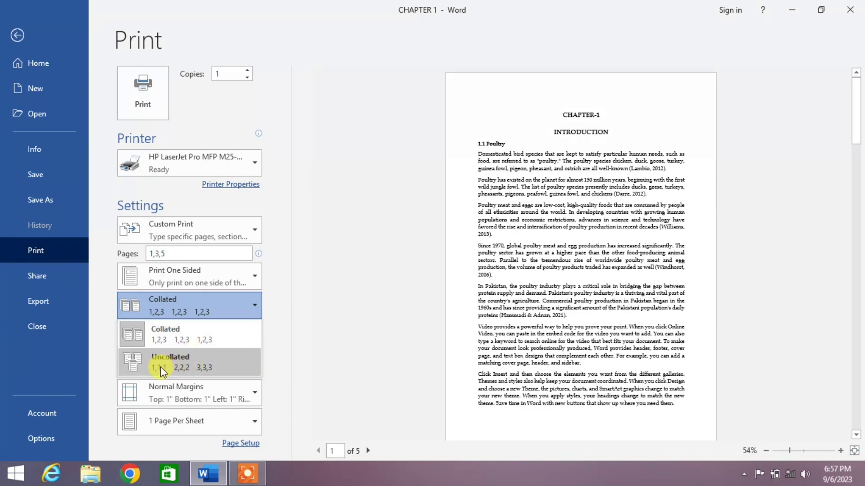
{"action": "left_click", "coordinate": [175, 366]}
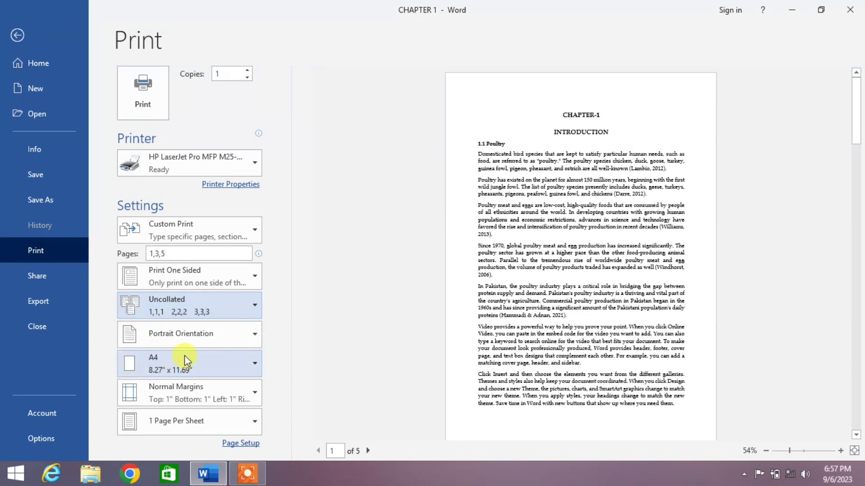
{"action": "left_click", "coordinate": [212, 315]}
{"action": "left_click", "coordinate": [204, 331]}
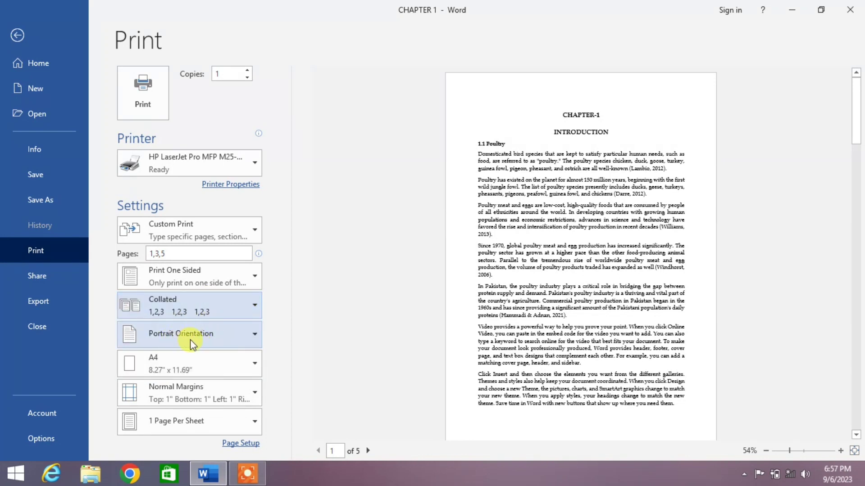
{"action": "left_click", "coordinate": [255, 337]}
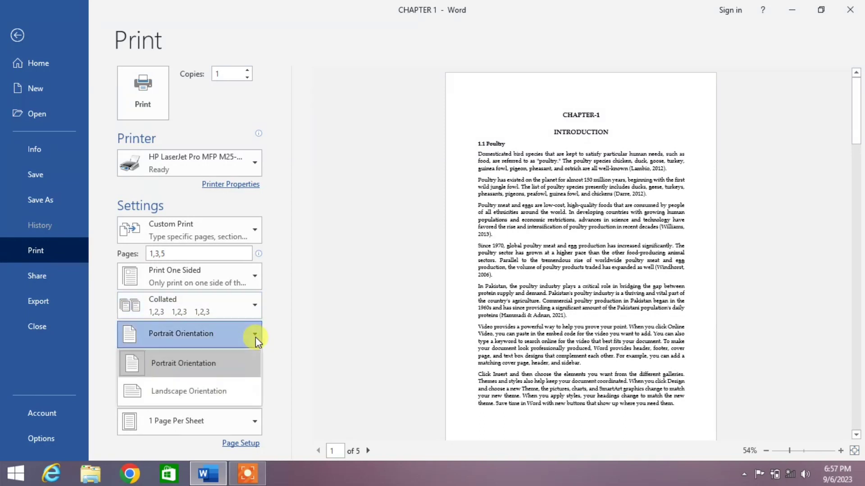
{"action": "left_click", "coordinate": [211, 363]}
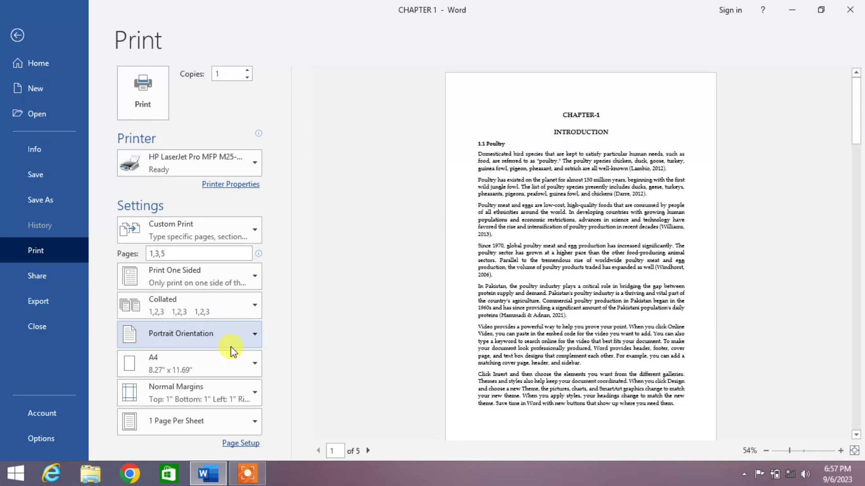
{"action": "left_click", "coordinate": [253, 363]}
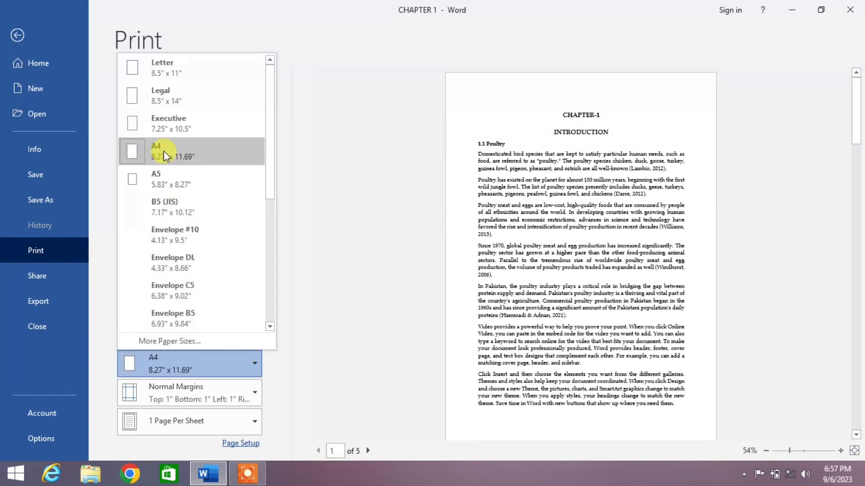
{"action": "left_click", "coordinate": [164, 151]}
{"action": "left_click", "coordinate": [250, 363]}
{"action": "left_click", "coordinate": [277, 372]}
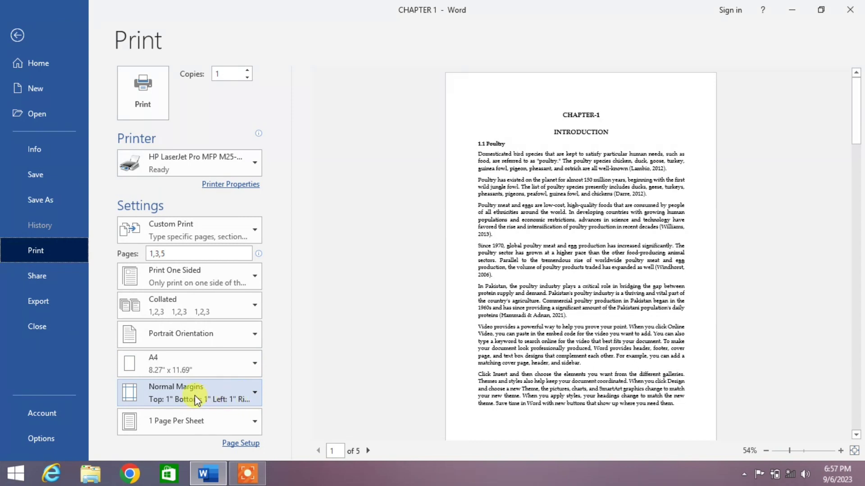
Step: Try 2 pages per sheet, choose Print All Pages, revert to 1 per sheet, and print
{"action": "left_click", "coordinate": [248, 426]}
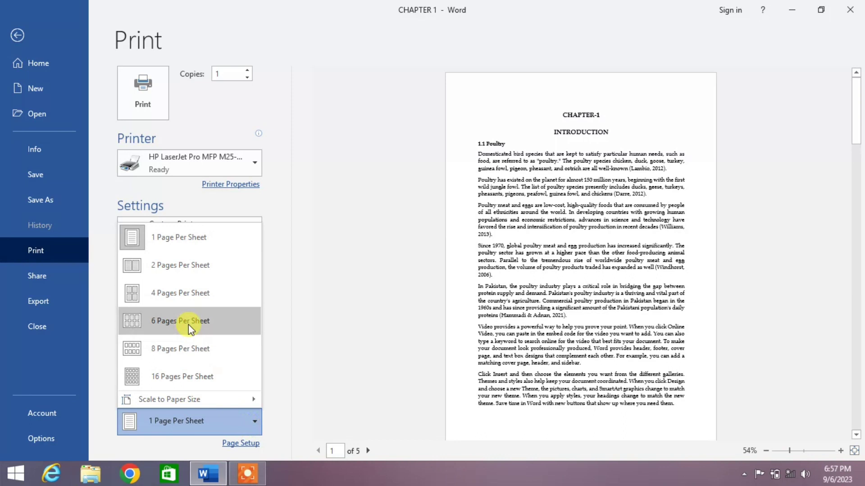
{"action": "left_click", "coordinate": [176, 267]}
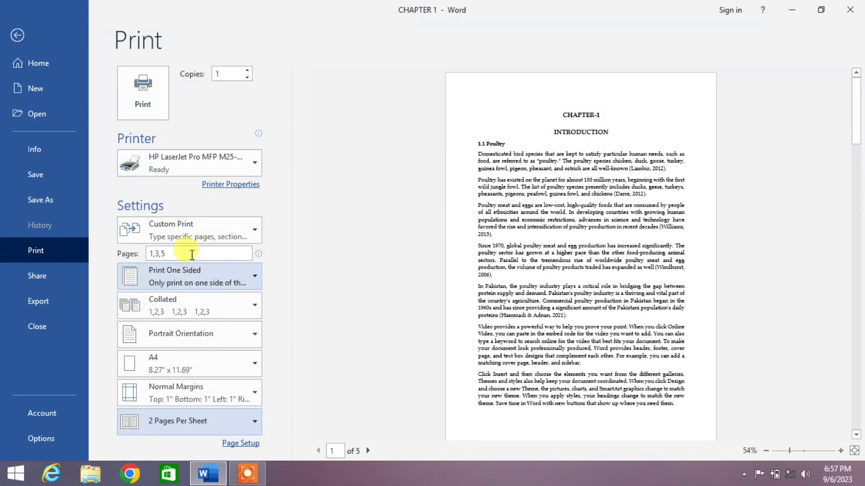
{"action": "left_click", "coordinate": [196, 238]}
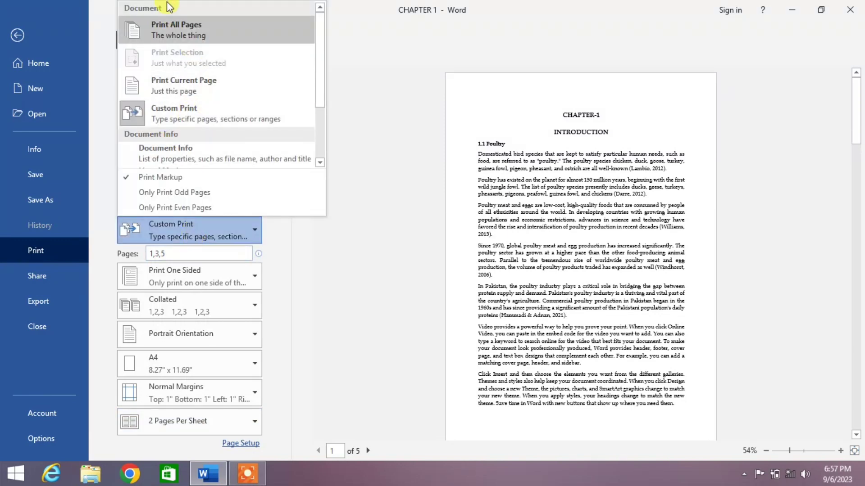
{"action": "left_click", "coordinate": [179, 27]}
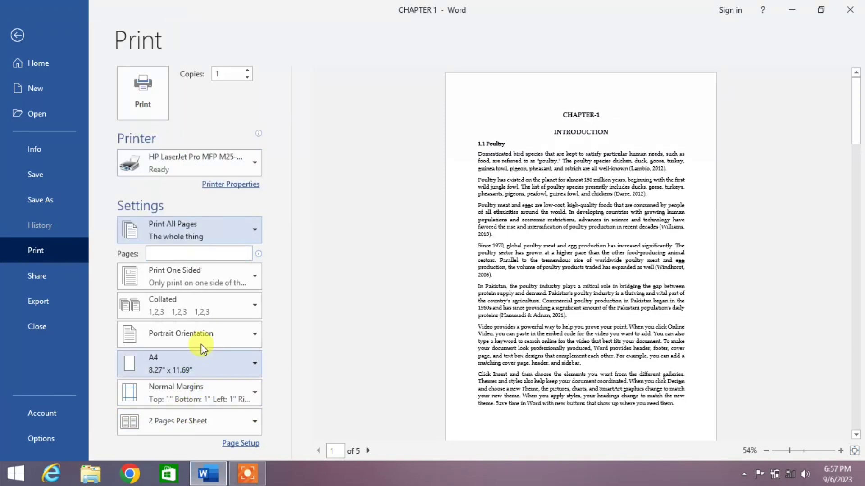
{"action": "left_click", "coordinate": [212, 424]}
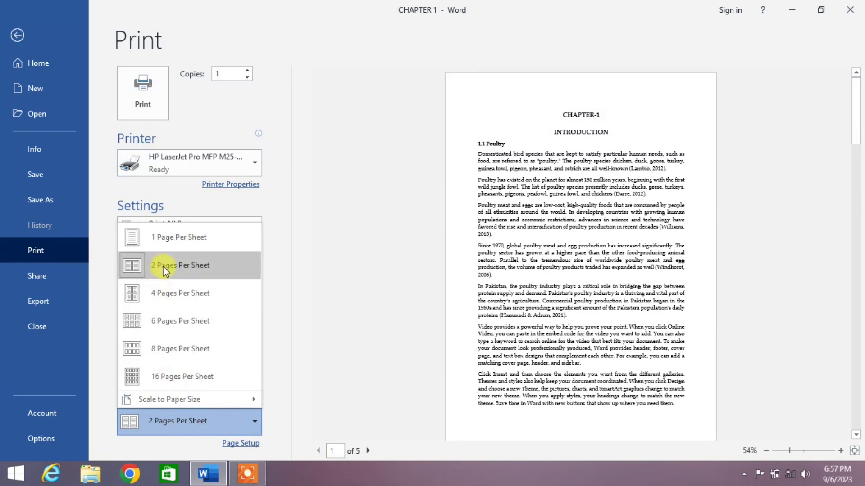
{"action": "left_click", "coordinate": [135, 236]}
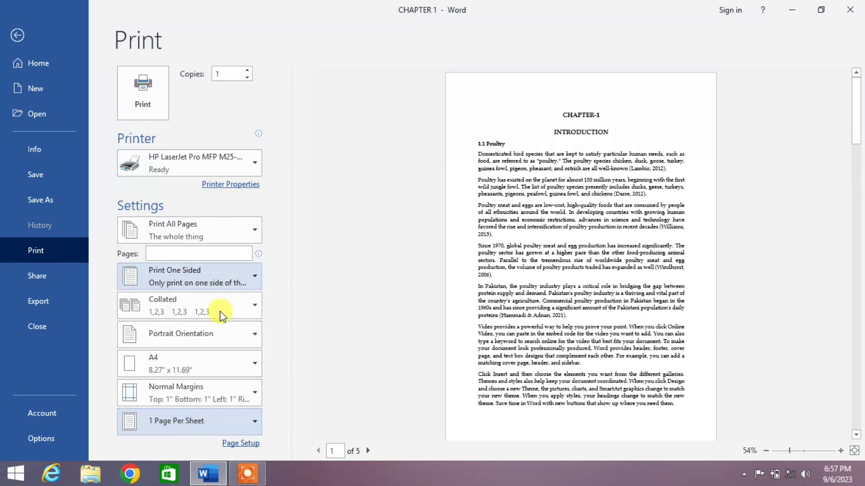
{"action": "left_click", "coordinate": [149, 98]}
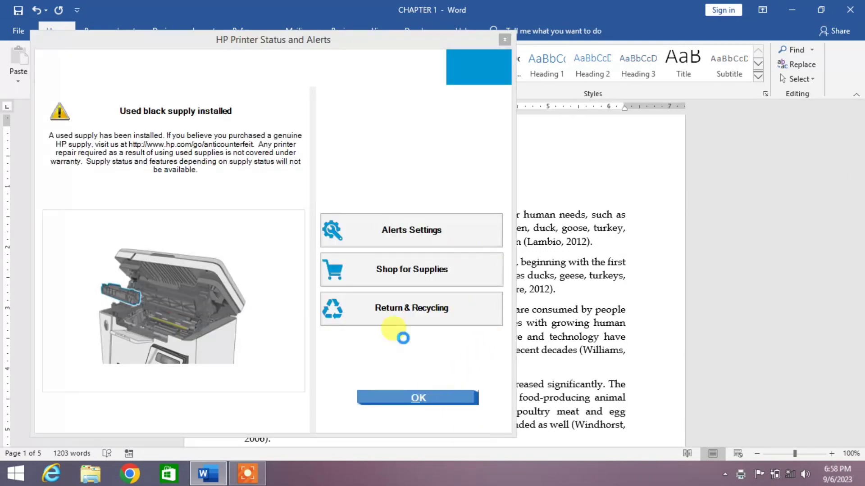
Step: Force-close the unresponsive HP used-supply alert and scroll the CHAPTER 1 document again
{"action": "left_click", "coordinate": [499, 36]}
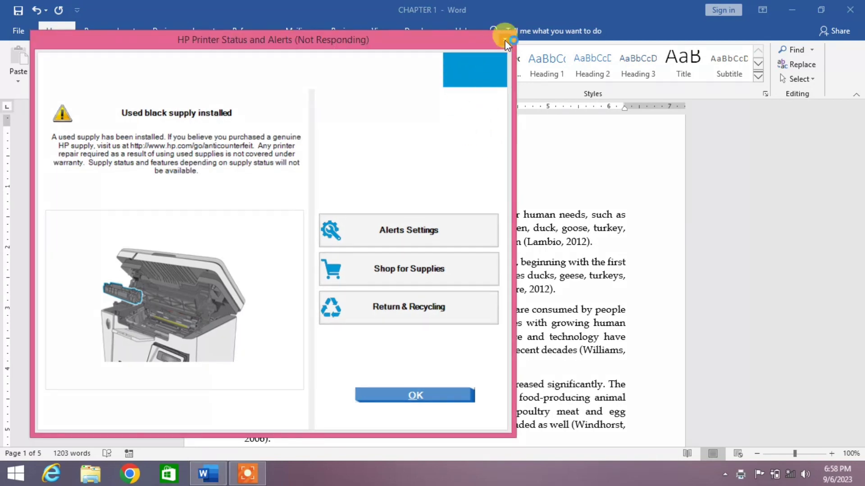
{"action": "left_click", "coordinate": [505, 39]}
{"action": "left_click", "coordinate": [231, 251]}
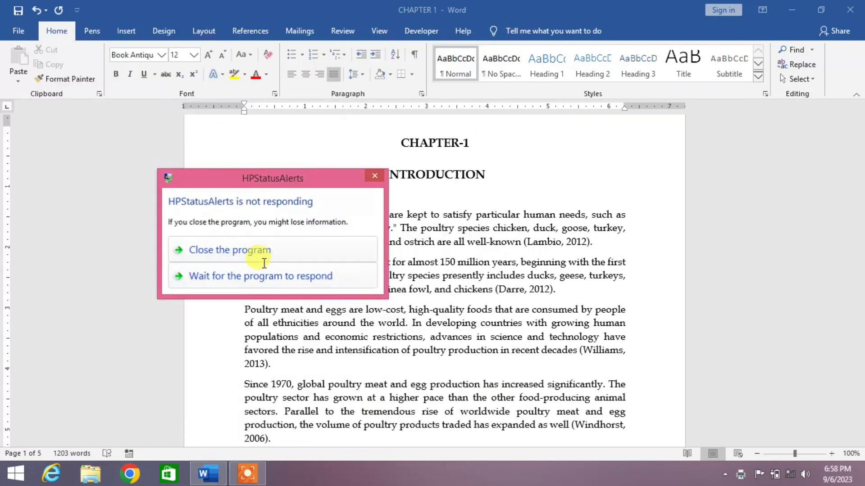
{"action": "scroll", "coordinate": [401, 234], "scroll_direction": "up", "scroll_amount": 1}
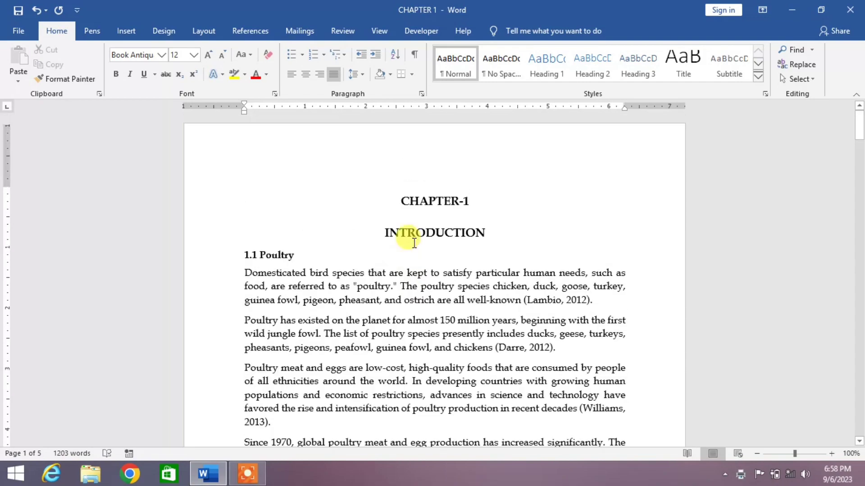
{"action": "scroll", "coordinate": [411, 237], "scroll_direction": "down", "scroll_amount": 6}
{"action": "scroll", "coordinate": [414, 242], "scroll_direction": "down", "scroll_amount": 3}
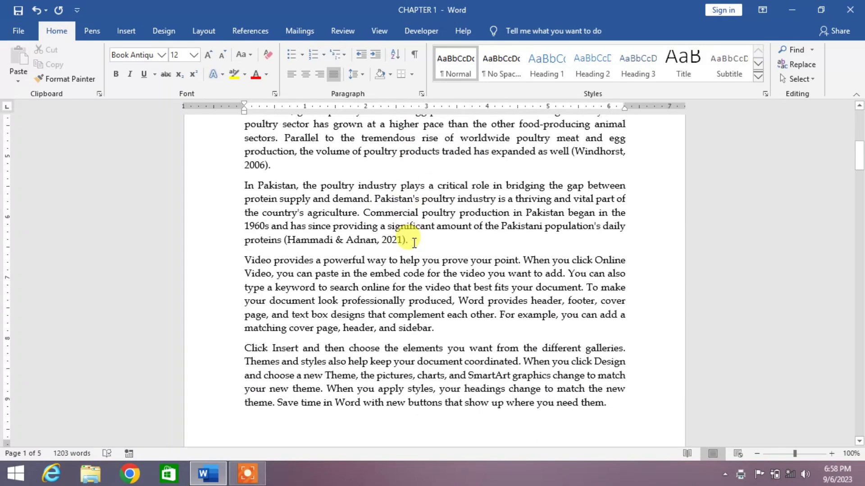